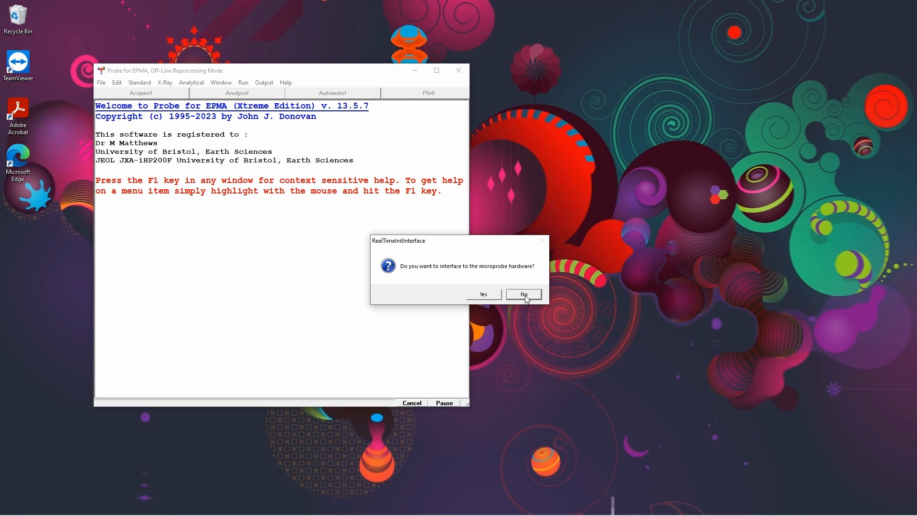
Accept interfacing to the microprobe hardware and dismiss the startup tip of the day.
{"action": "left_click", "coordinate": [483, 295]}
{"action": "left_click", "coordinate": [484, 295]}
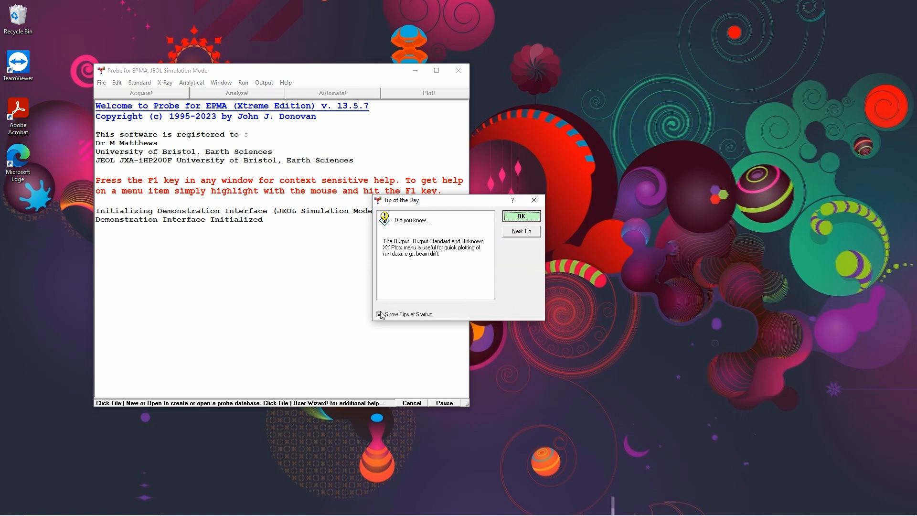
{"action": "left_click", "coordinate": [515, 216]}
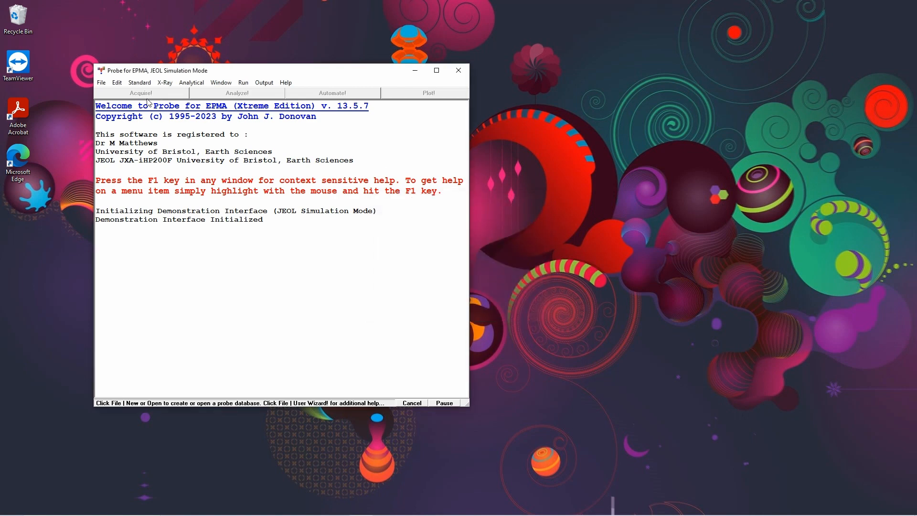
Create a new probe database named Positions and fiducials, entering the user's name, title Standard positions and fiducials, and description Training.
{"action": "left_click", "coordinate": [102, 84]}
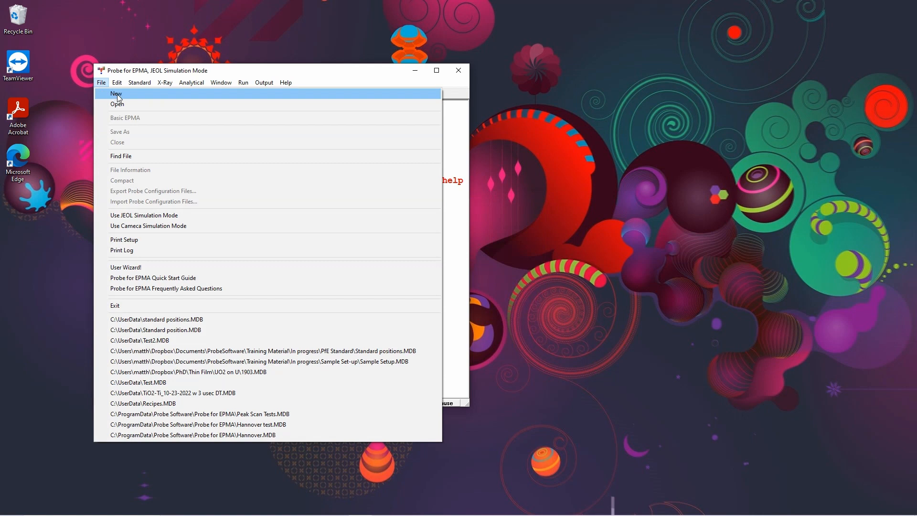
{"action": "left_click", "coordinate": [118, 98]}
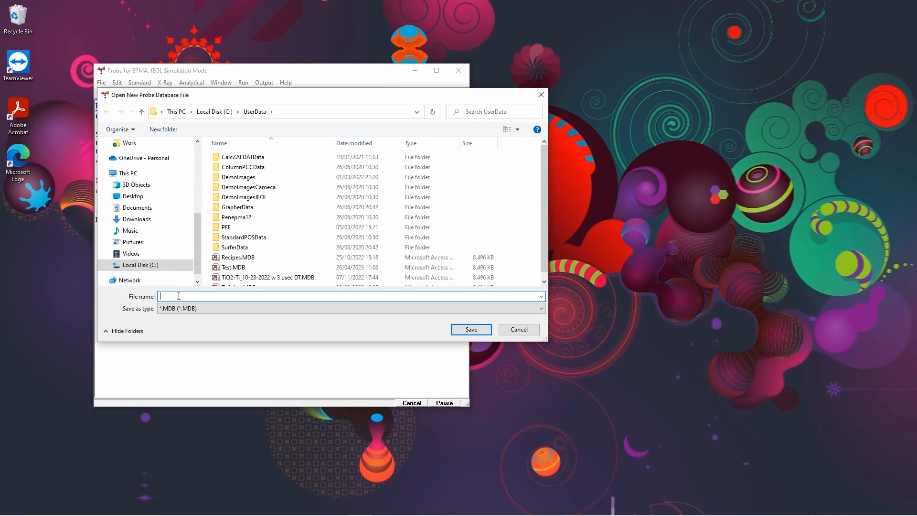
{"action": "type", "text": "Positions and fiducials"}
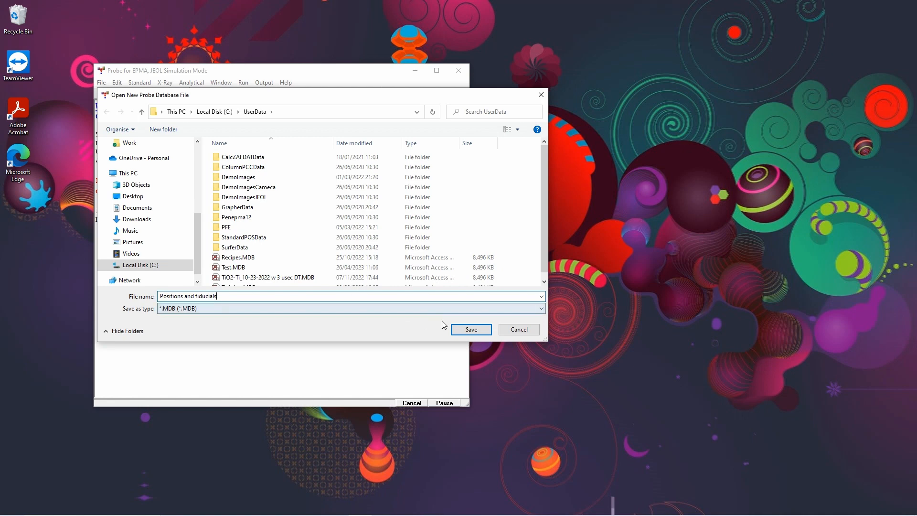
{"action": "left_click", "coordinate": [470, 330]}
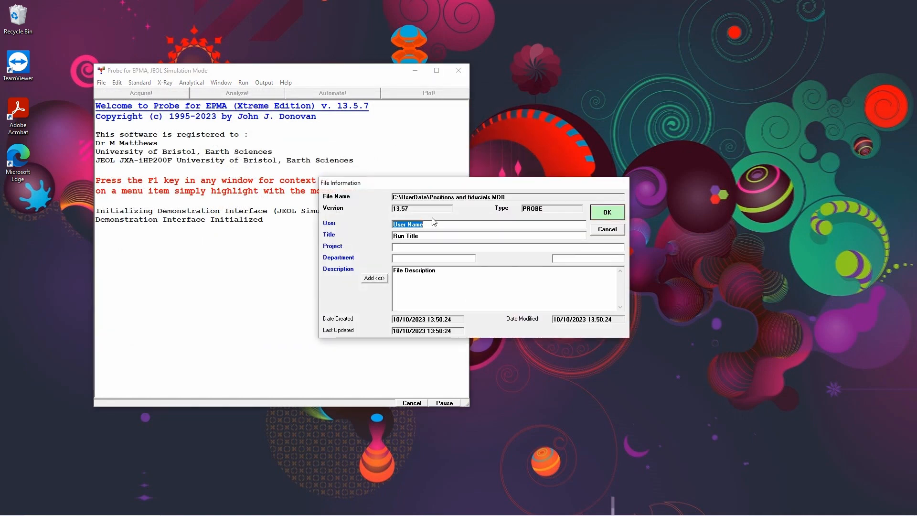
{"action": "type", "text": "MikeM"}
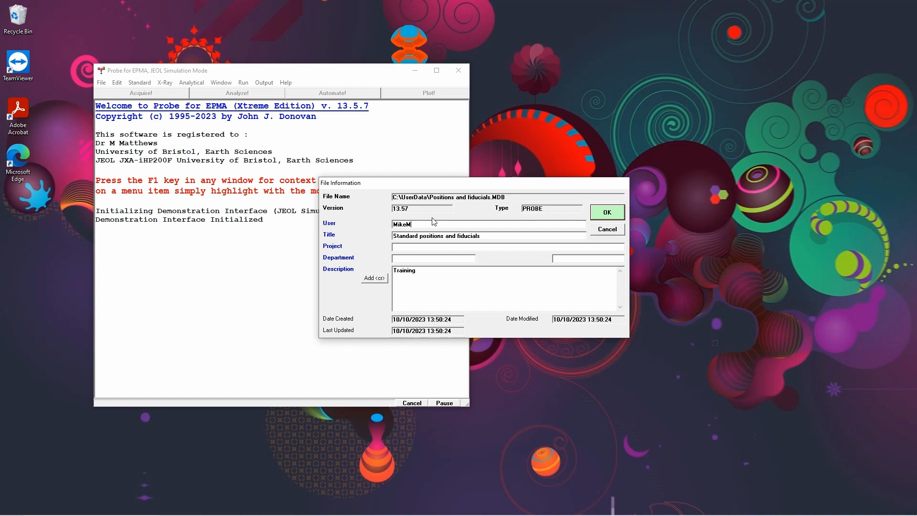
{"action": "left_click", "coordinate": [607, 213]}
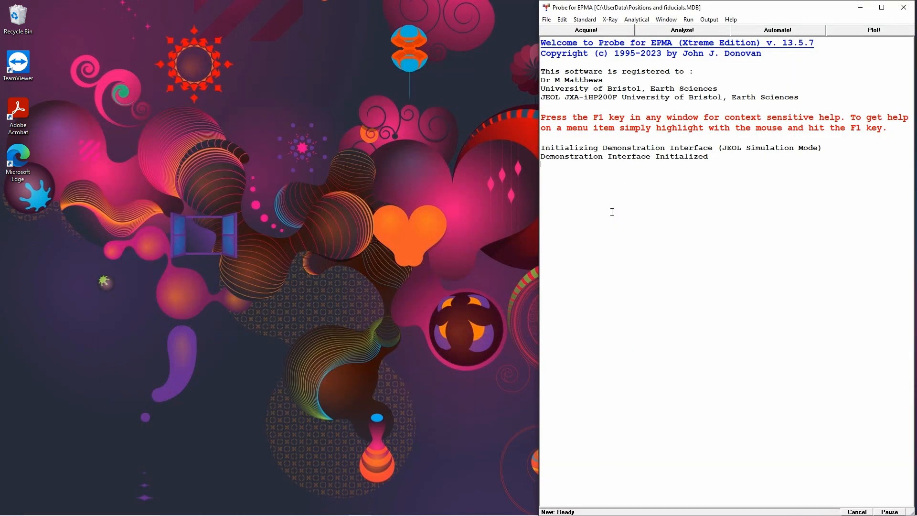
Add the standards 100 Cu-metal, 101 Amelia Albite, 102 NiS and 103 Fe-metal to the run.
{"action": "left_click", "coordinate": [591, 21]}
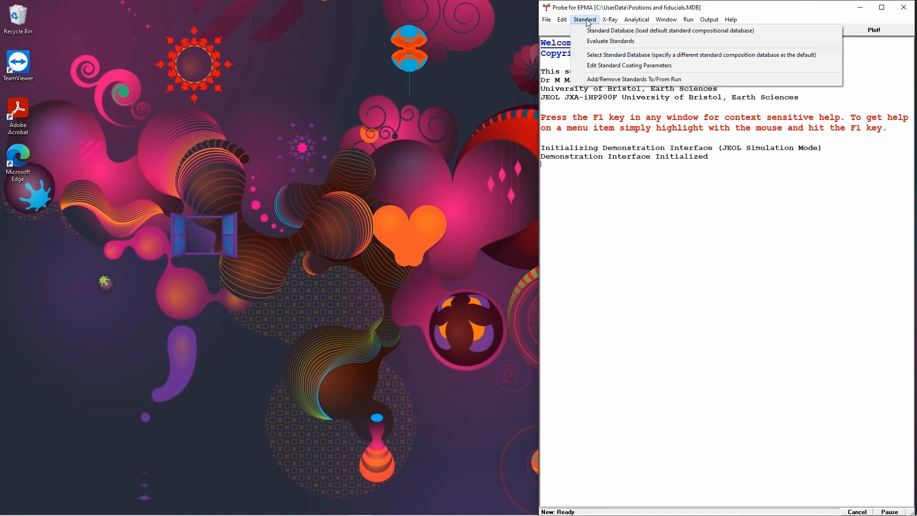
{"action": "left_click", "coordinate": [603, 78]}
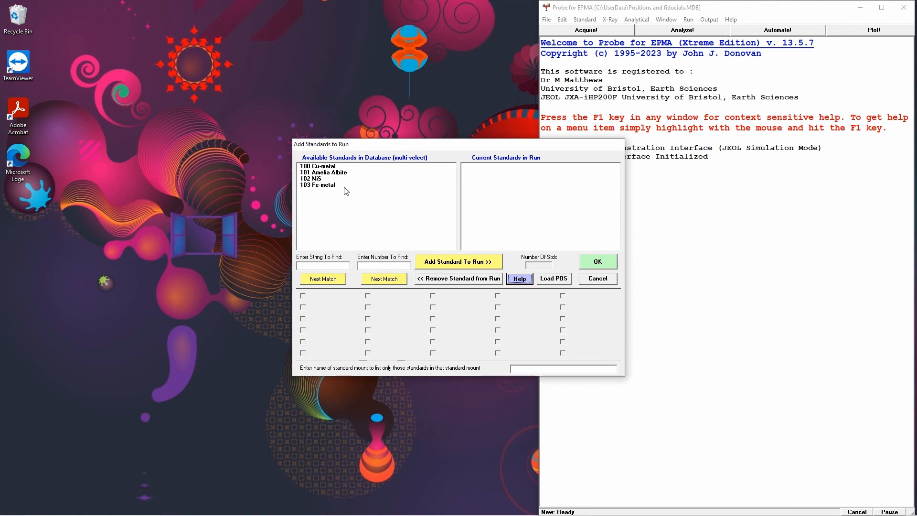
{"action": "left_click", "coordinate": [317, 166]}
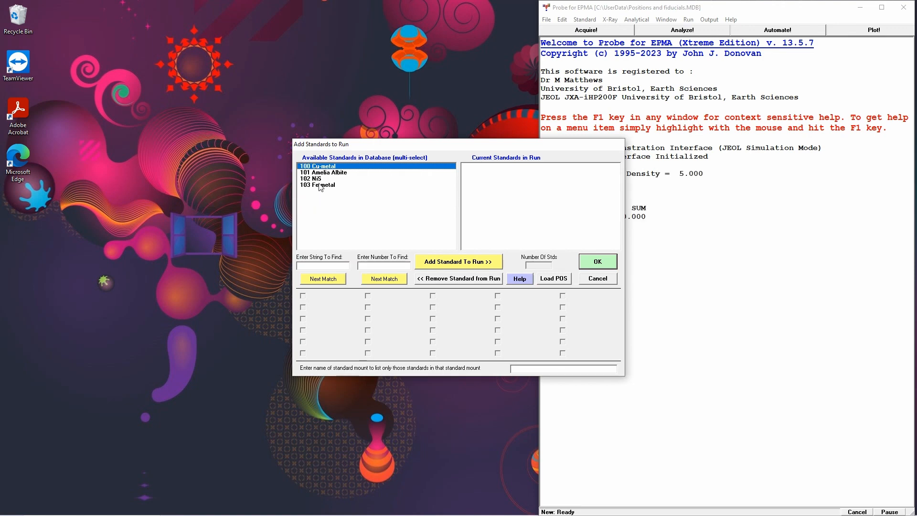
{"action": "left_click", "coordinate": [319, 184], "text": "shift"}
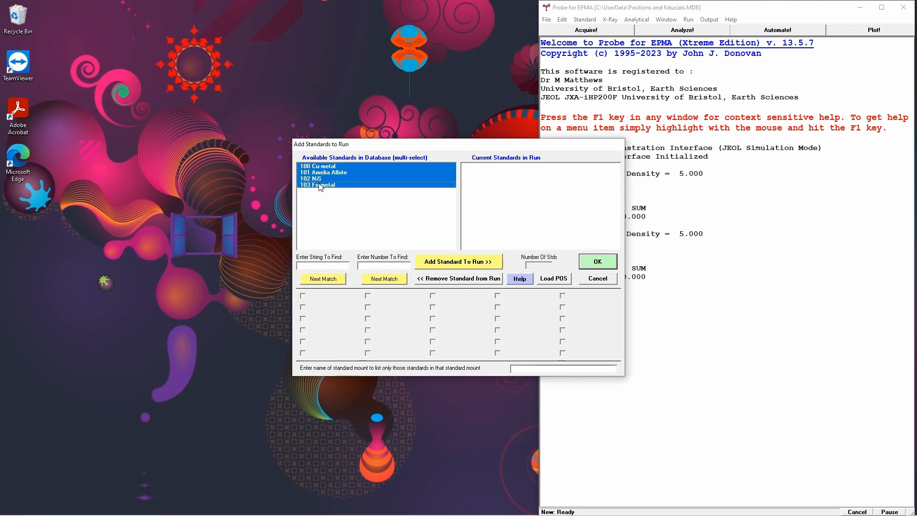
{"action": "left_click", "coordinate": [450, 264]}
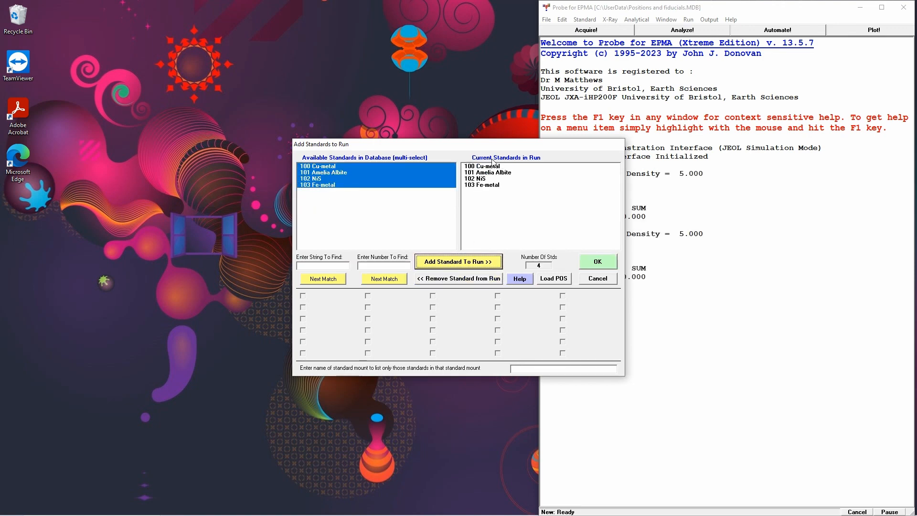
{"action": "left_click", "coordinate": [598, 263]}
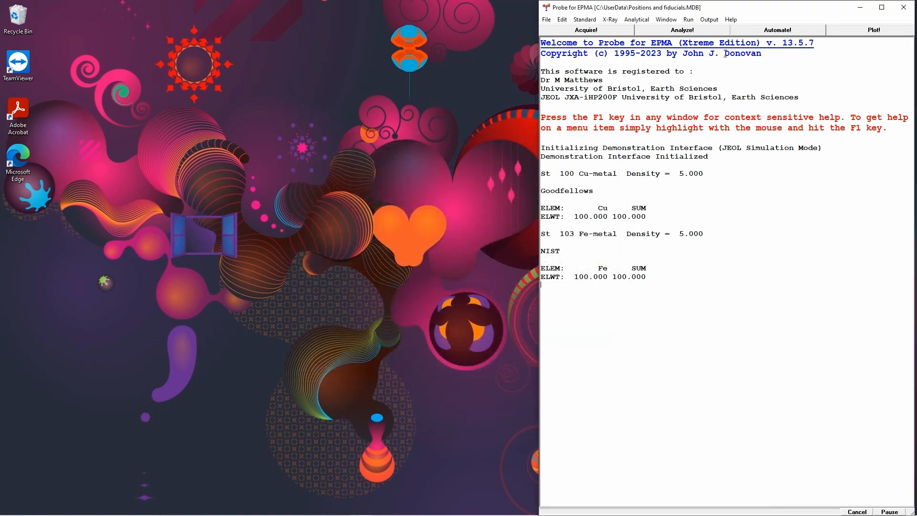
Open the Automate and Acquire windows, and bring up the stage map.
{"action": "left_click", "coordinate": [778, 31]}
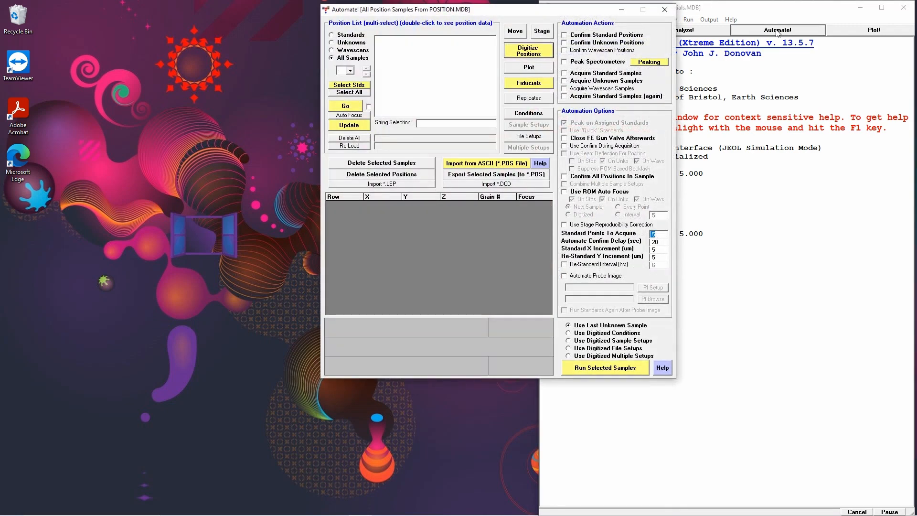
{"action": "left_click_drag", "start_coordinate": [511, 15], "coordinate": [524, 12]}
{"action": "left_click", "coordinate": [612, 24]}
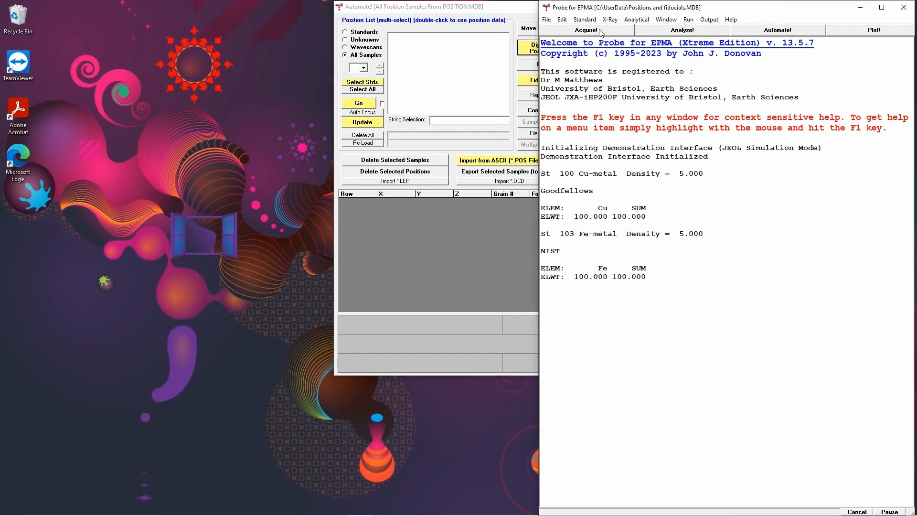
{"action": "left_click", "coordinate": [603, 31]}
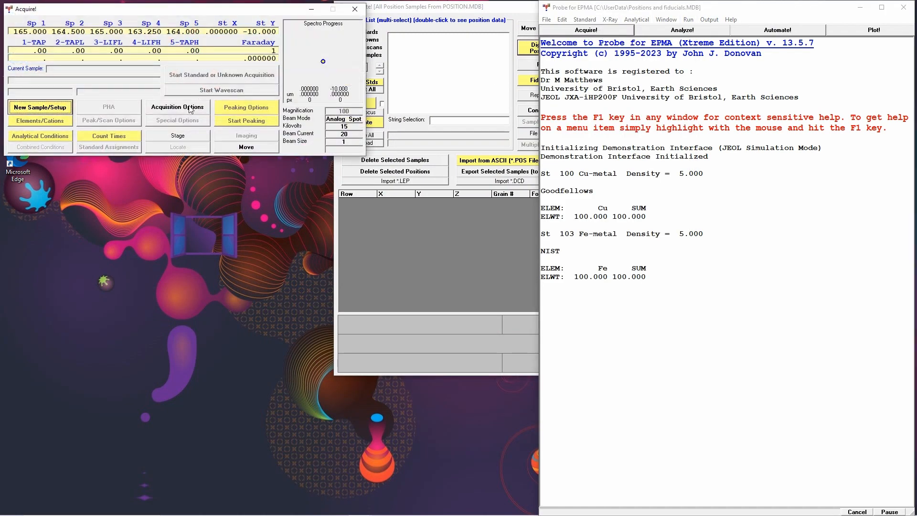
{"action": "left_click", "coordinate": [176, 136]}
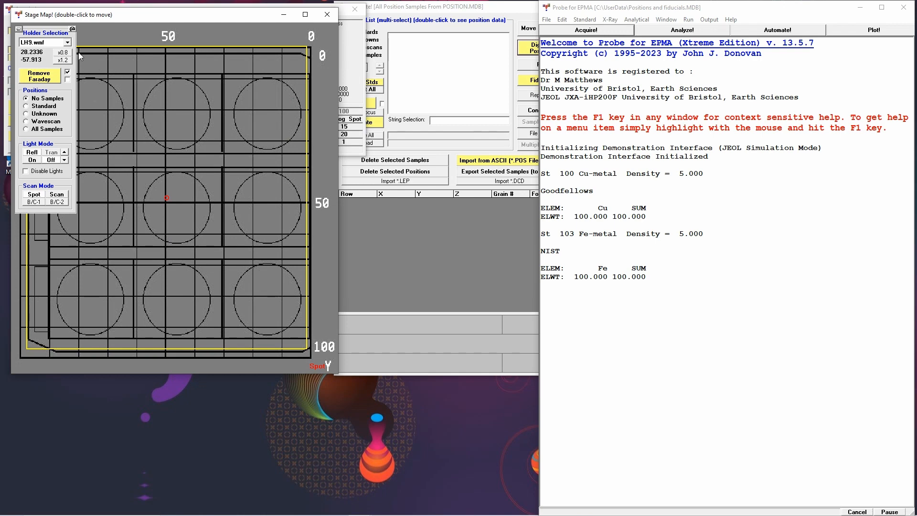
Keep the LH9.wmf holder, resize its stage map to fit beside the Automate window, and collapse the map's controls.
{"action": "left_click", "coordinate": [68, 45]}
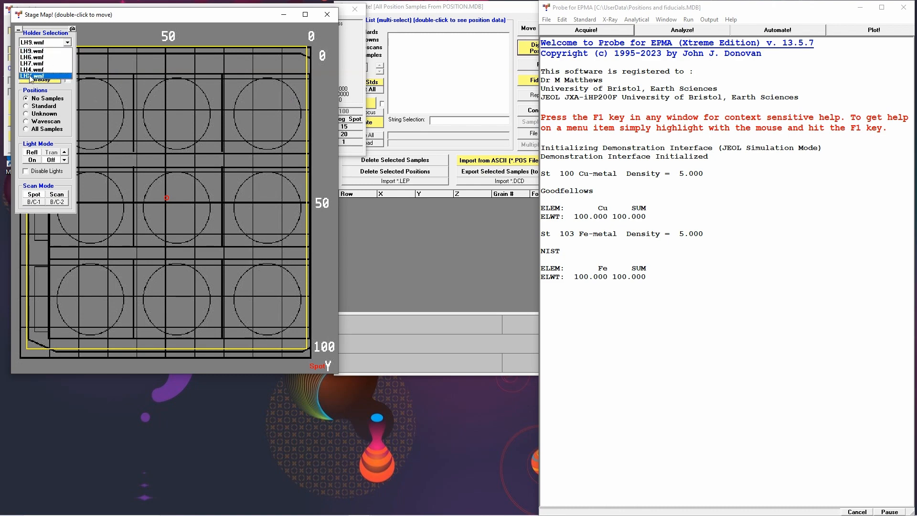
{"action": "left_click", "coordinate": [55, 39]}
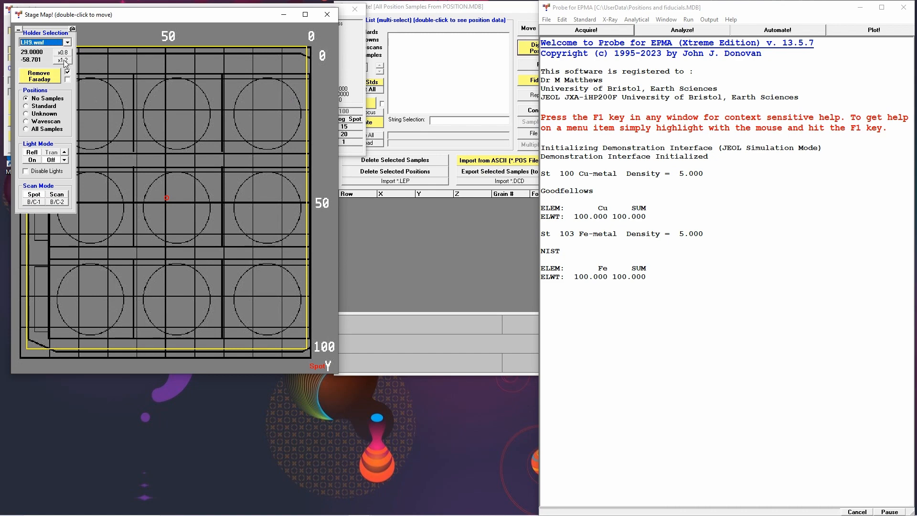
{"action": "left_click", "coordinate": [57, 53]}
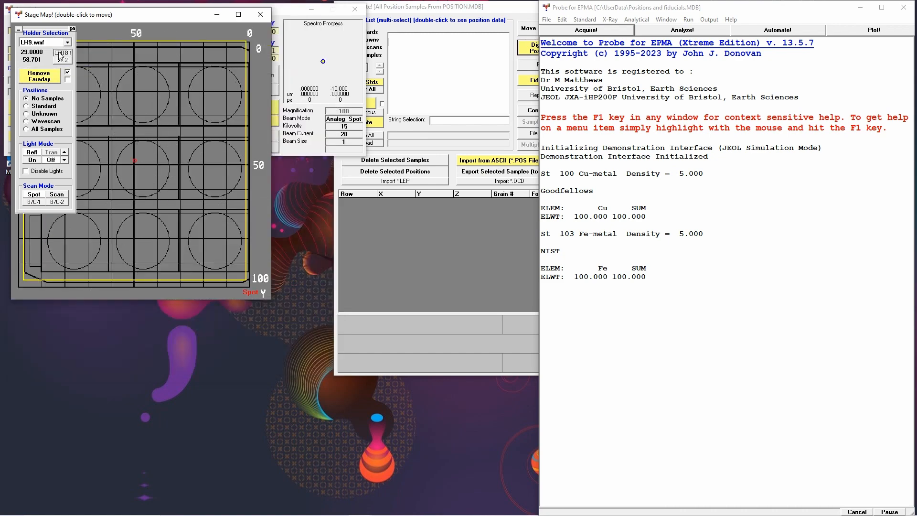
{"action": "left_click", "coordinate": [59, 53]}
{"action": "left_click", "coordinate": [60, 61]}
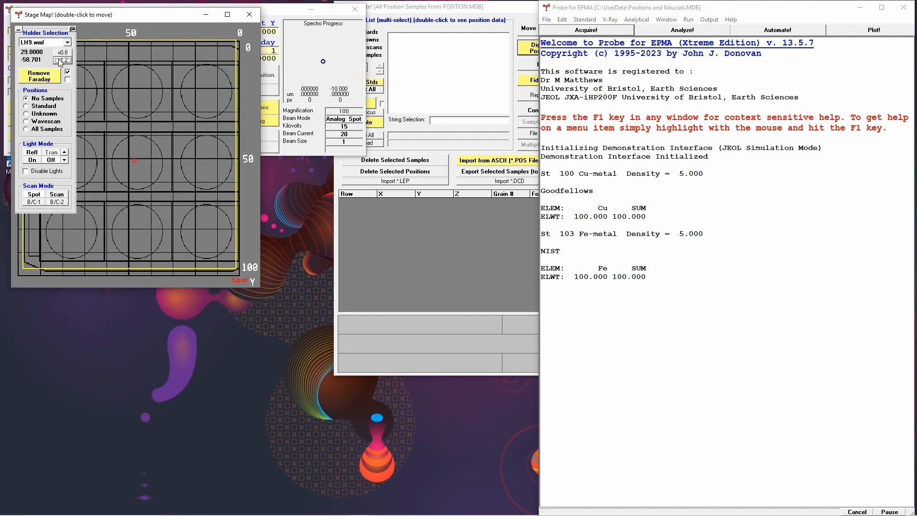
{"action": "left_click", "coordinate": [59, 61]}
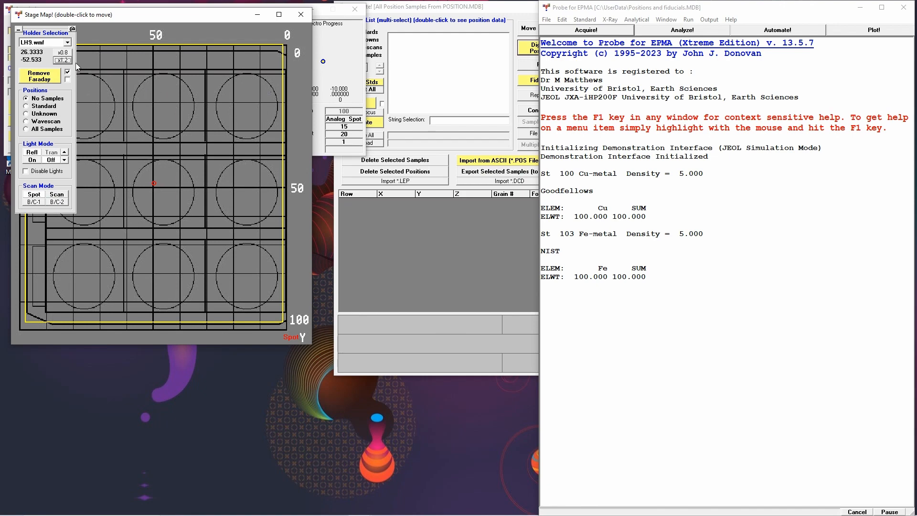
{"action": "left_click", "coordinate": [20, 31]}
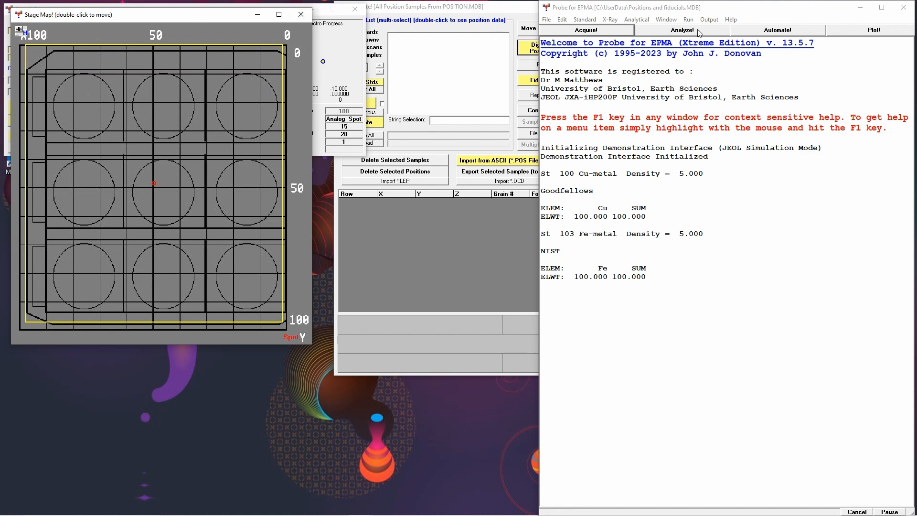
Place the Automate window beside the stage map with the main window minimized, and switch to the Standard block - training image.
{"action": "left_click", "coordinate": [861, 8]}
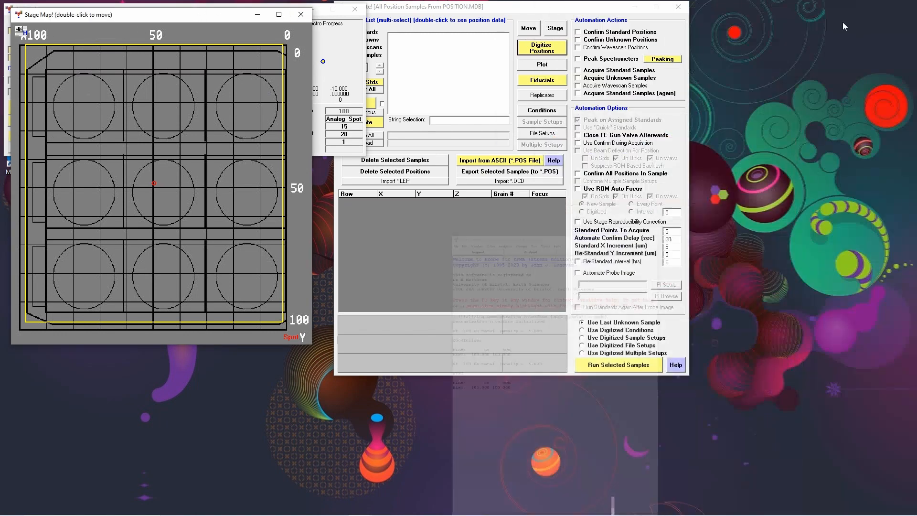
{"action": "left_click_drag", "start_coordinate": [544, 11], "coordinate": [521, 13]}
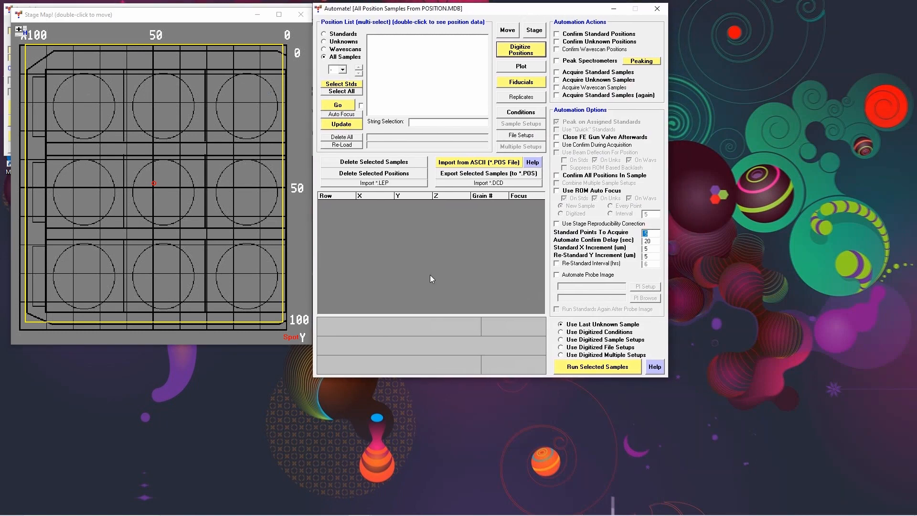
{"action": "mouse_move", "coordinate": [333, 513]}
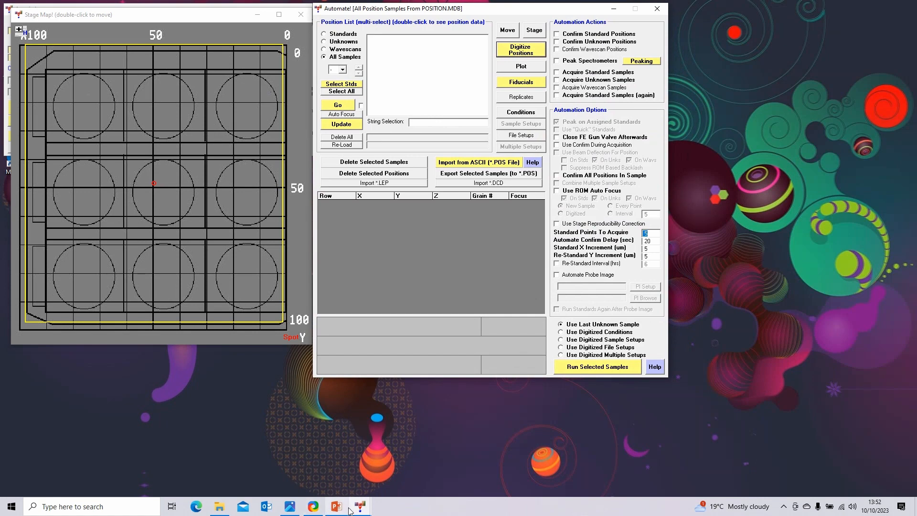
{"action": "left_click", "coordinate": [291, 508]}
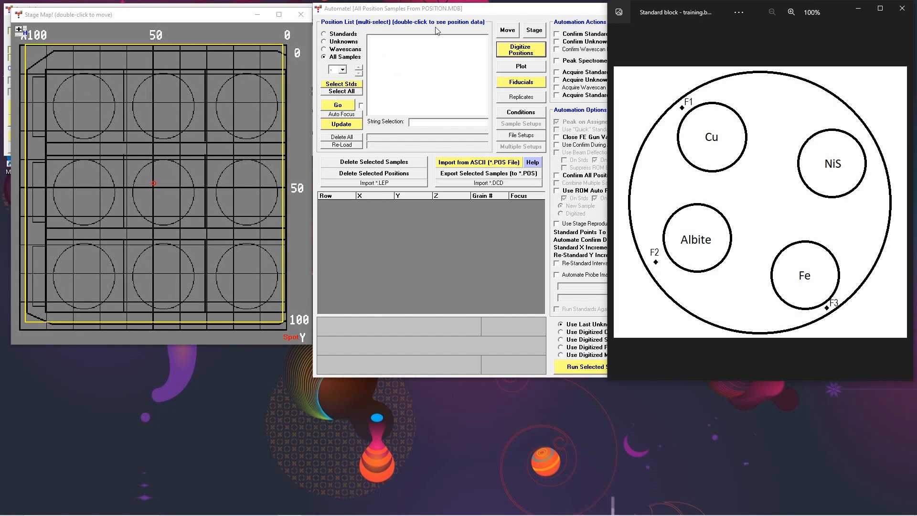
Restrict the position list to standards and open the Digitize Sample Positions window.
{"action": "left_click", "coordinate": [324, 35]}
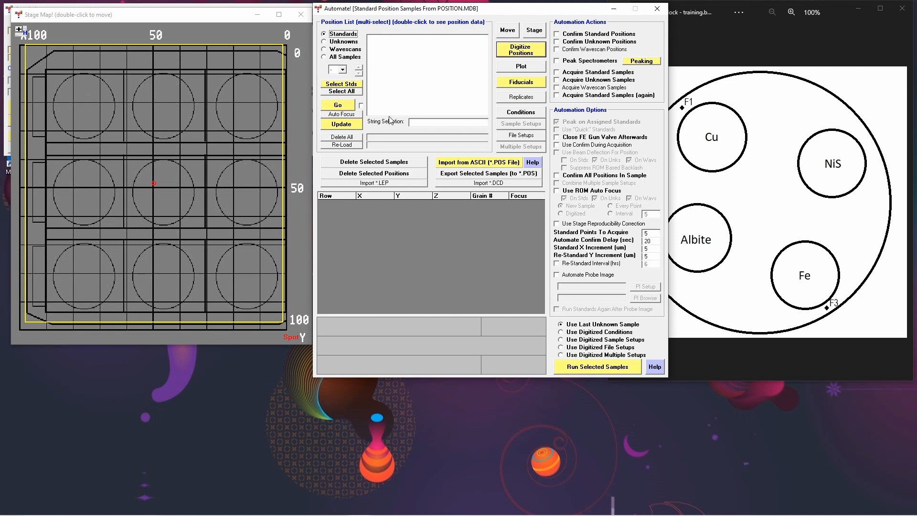
{"action": "left_click", "coordinate": [520, 50]}
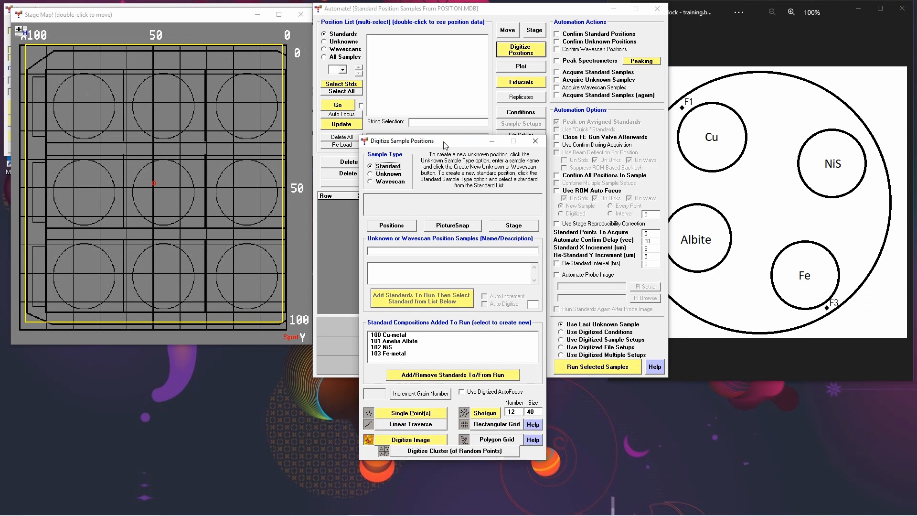
{"action": "left_click_drag", "start_coordinate": [444, 145], "coordinate": [437, 144]}
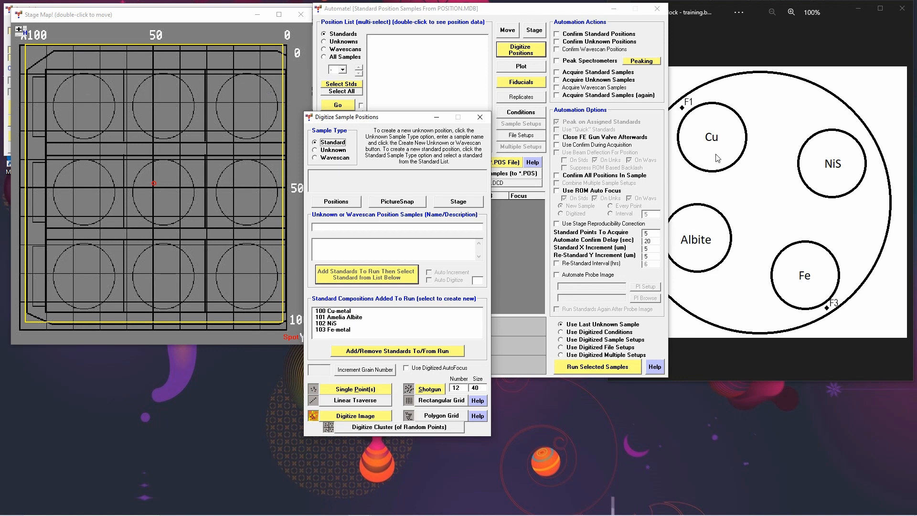
Create a position sample for standard 100 Cu-metal and digitize a single point for it at the current stage position.
{"action": "left_click", "coordinate": [336, 311]}
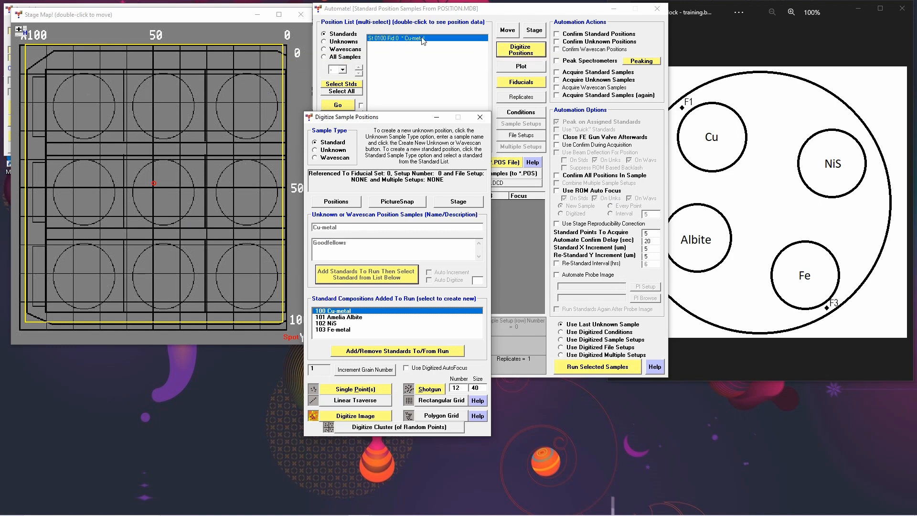
{"action": "left_click_drag", "start_coordinate": [422, 119], "coordinate": [231, 139]}
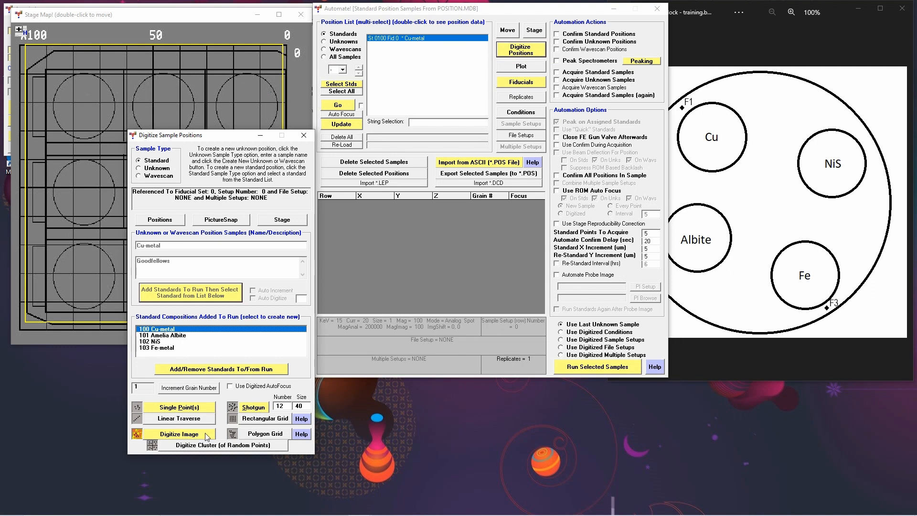
{"action": "left_click", "coordinate": [176, 409]}
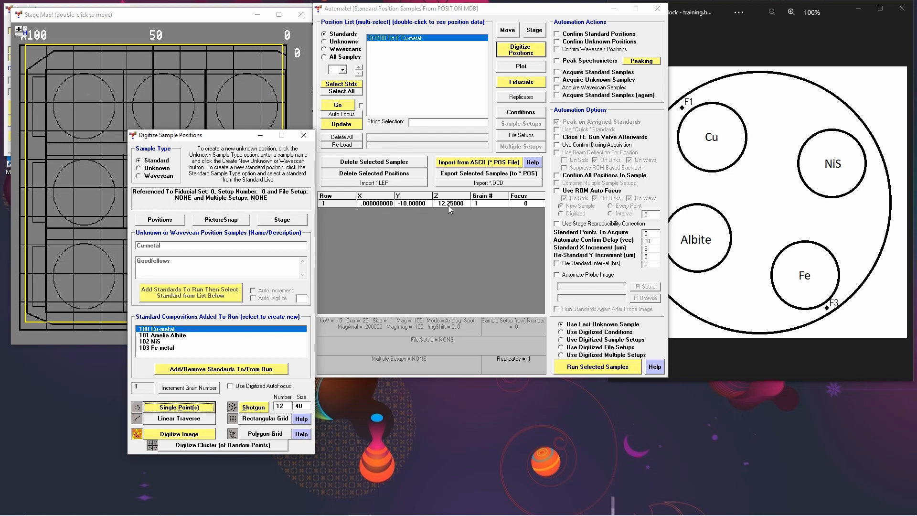
{"action": "left_click_drag", "start_coordinate": [241, 138], "coordinate": [440, 130]}
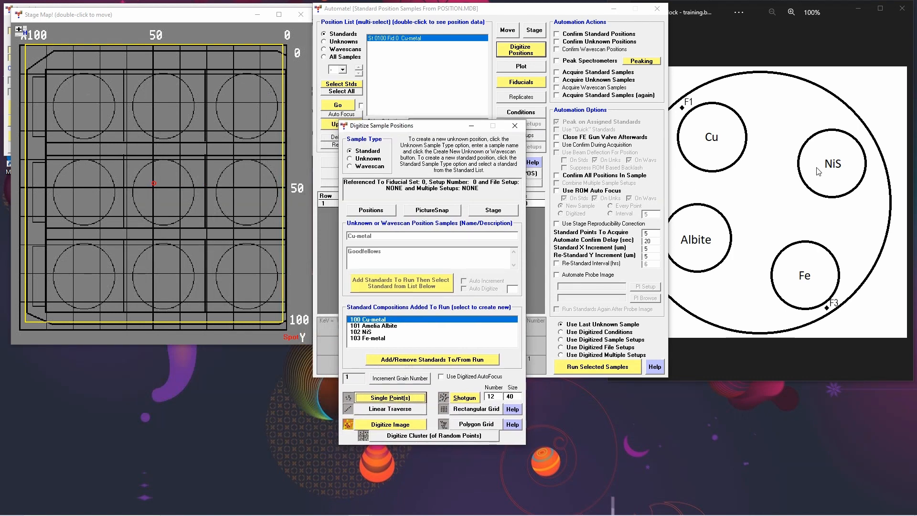
Move the stage to the NiS location in the centre circle of the holder and digitize a single point for standard 102 NiS.
{"action": "left_click", "coordinate": [176, 182]}
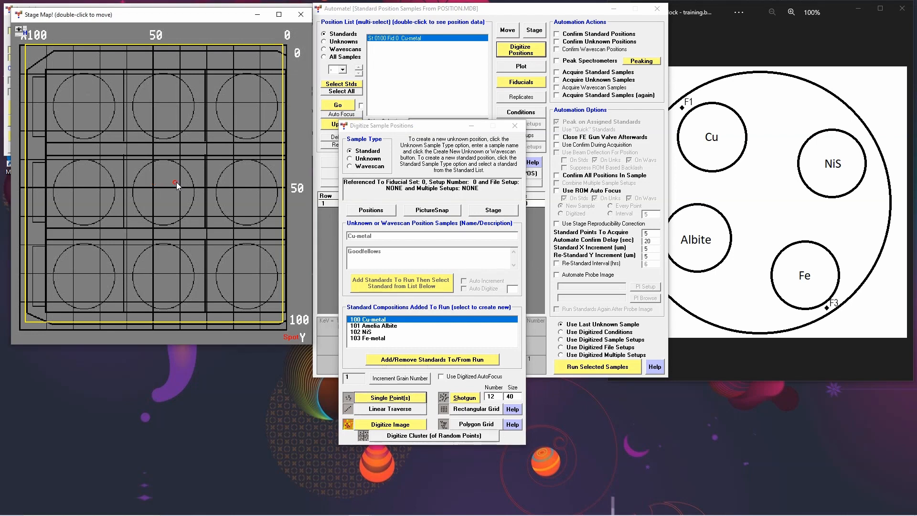
{"action": "left_click", "coordinate": [368, 333]}
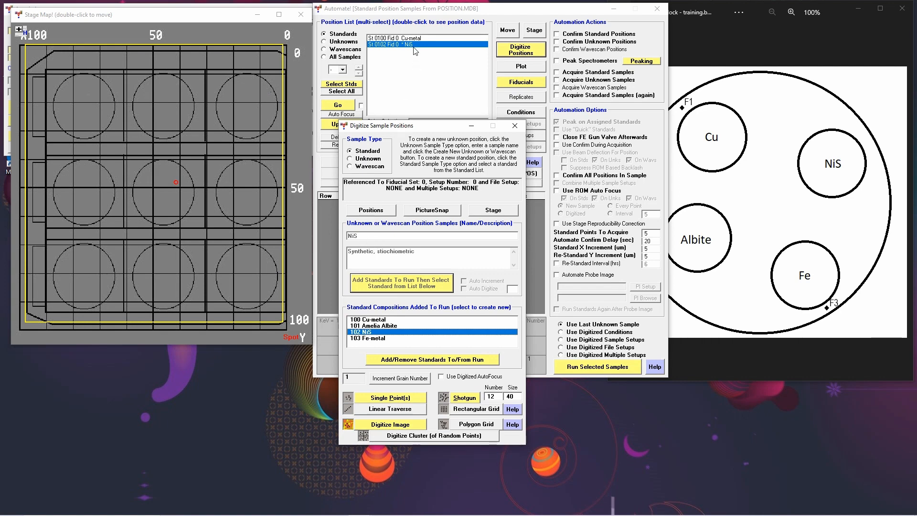
{"action": "left_click", "coordinate": [386, 399]}
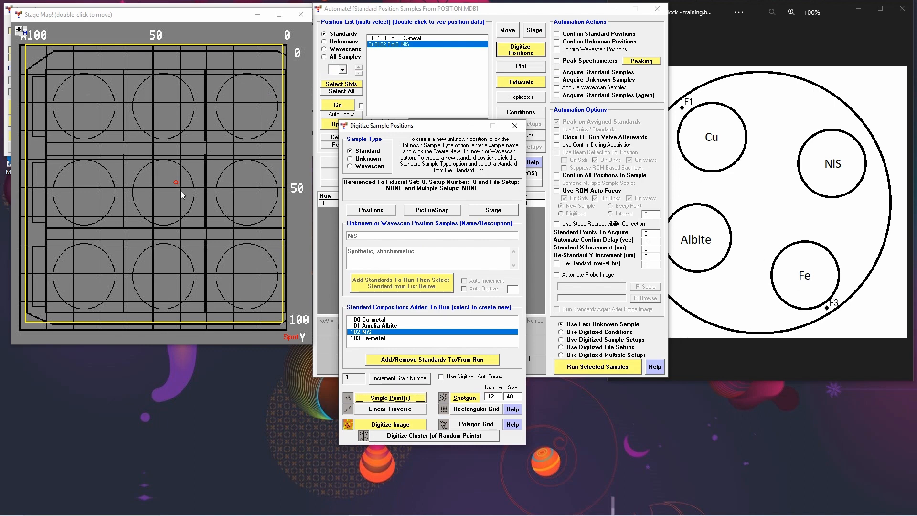
Move the stage to the Fe location in the centre circle and digitize a single point for standard 103 Fe-metal.
{"action": "left_click", "coordinate": [173, 211]}
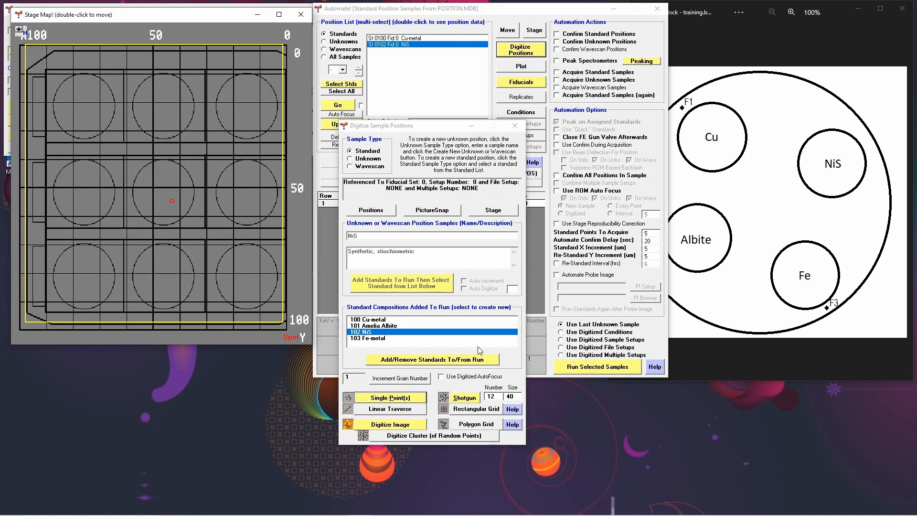
{"action": "left_click", "coordinate": [377, 340]}
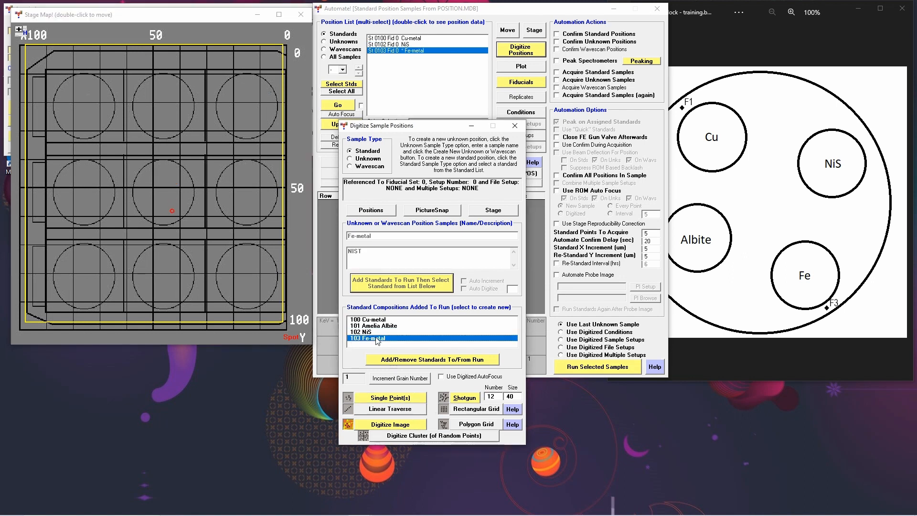
{"action": "left_click", "coordinate": [391, 400]}
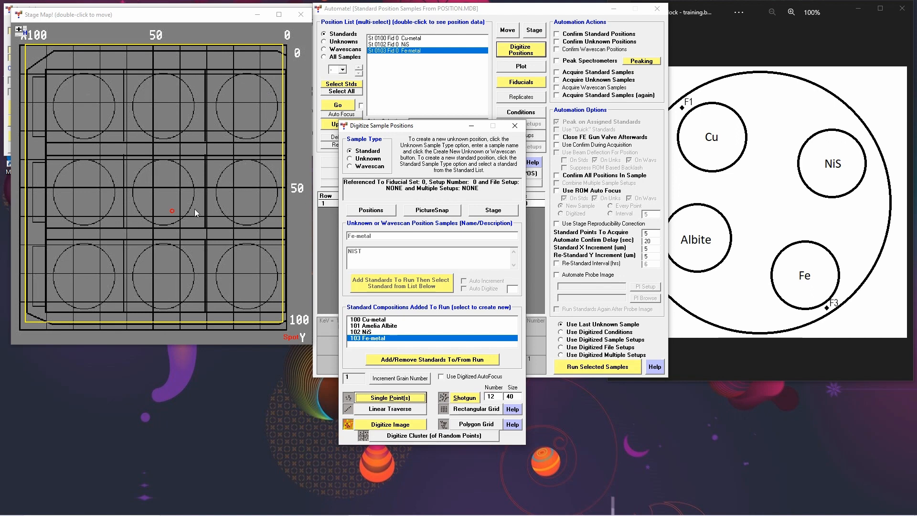
Move the stage to the Albite location, digitize a single point for standard 101 Amelia Albite, and close the digitizing window.
{"action": "left_click", "coordinate": [148, 199]}
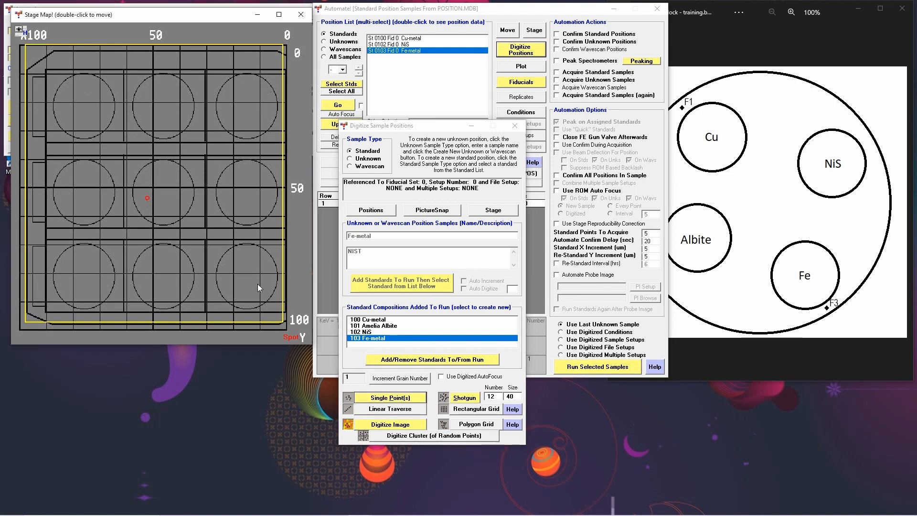
{"action": "left_click", "coordinate": [377, 327]}
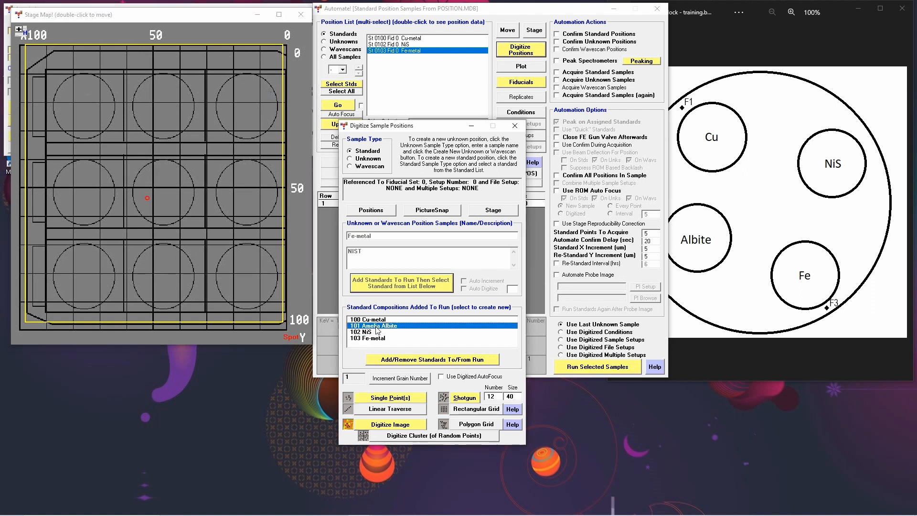
{"action": "left_click", "coordinate": [392, 399]}
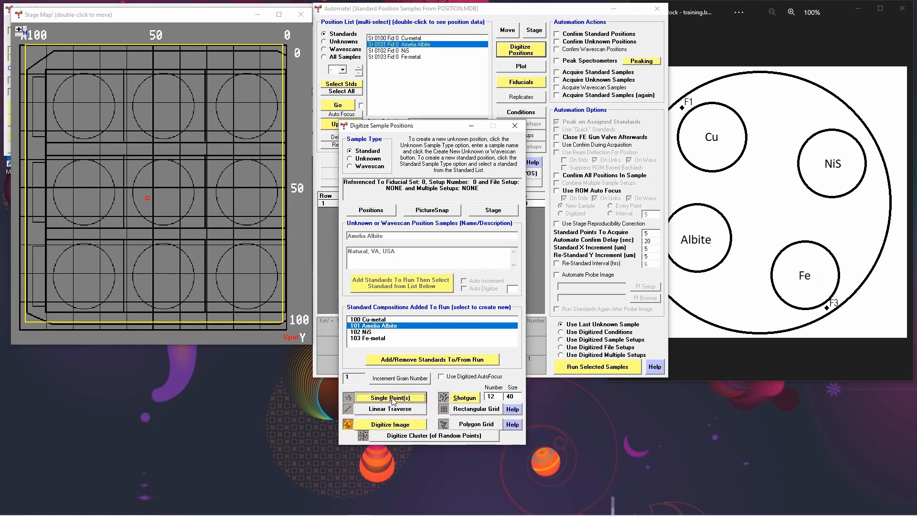
{"action": "left_click", "coordinate": [515, 126]}
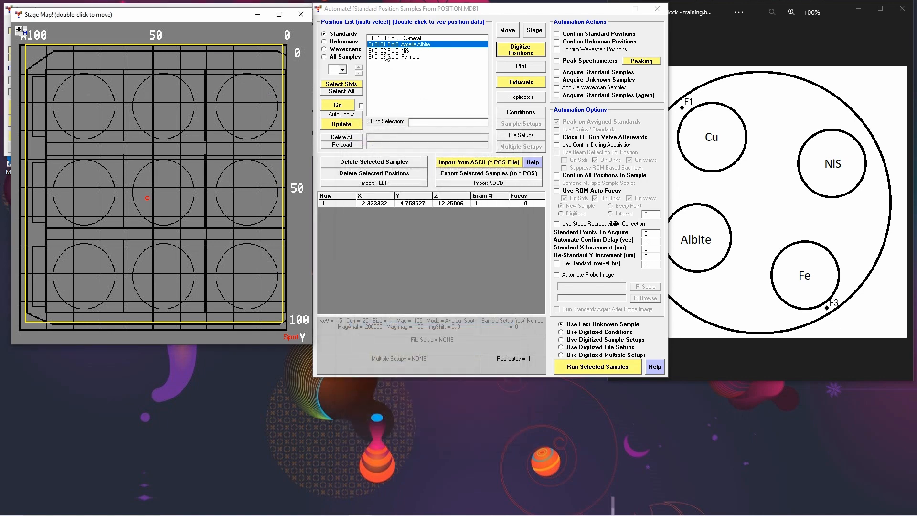
Check the four standards' stored coordinates and update the Cu-metal position to the Cu location in the centre circle of the stage map.
{"action": "left_click", "coordinate": [393, 38]}
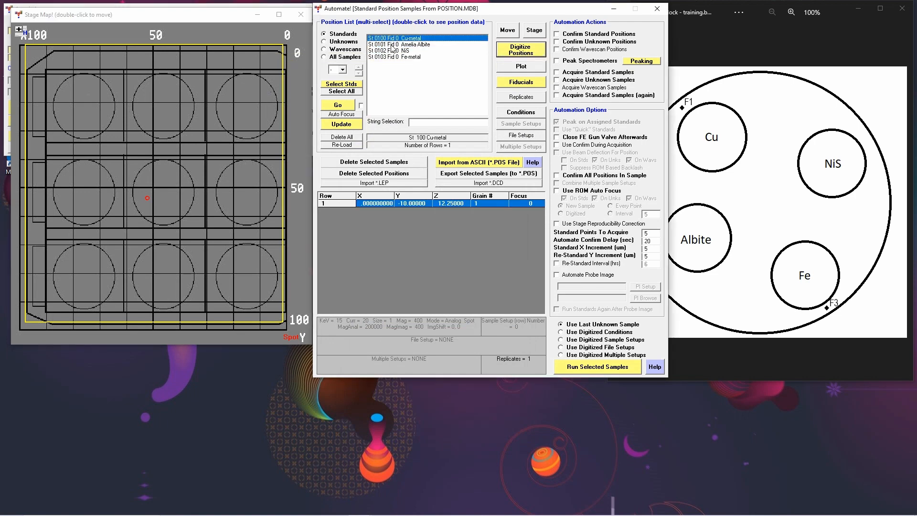
{"action": "left_click", "coordinate": [393, 45]}
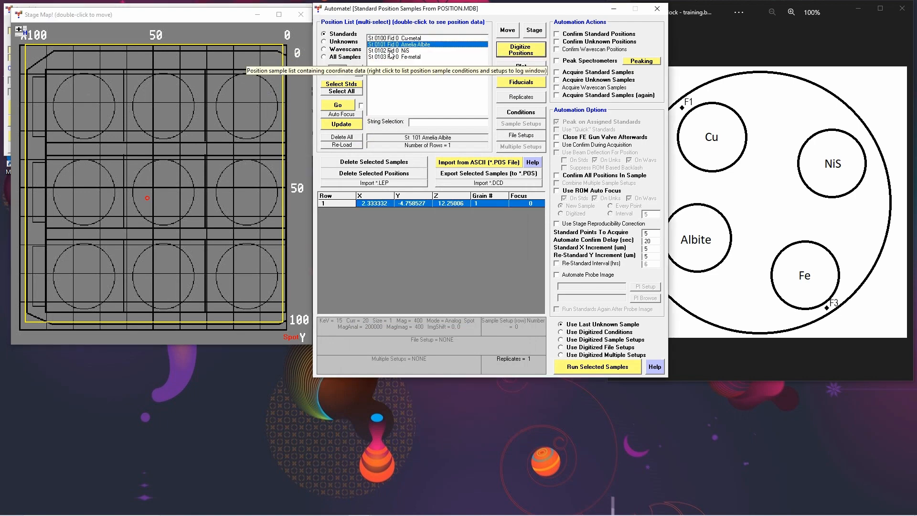
{"action": "left_click", "coordinate": [393, 51]}
{"action": "left_click", "coordinate": [391, 58]}
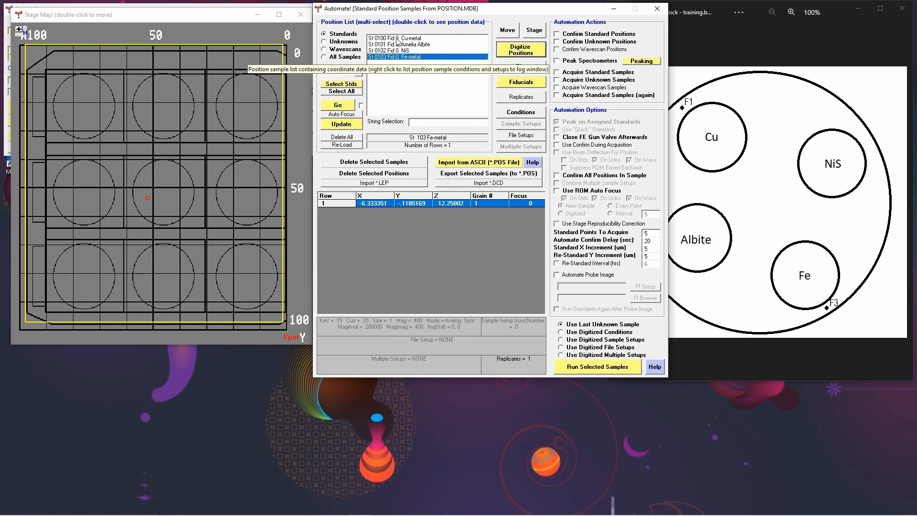
{"action": "left_click", "coordinate": [397, 38]}
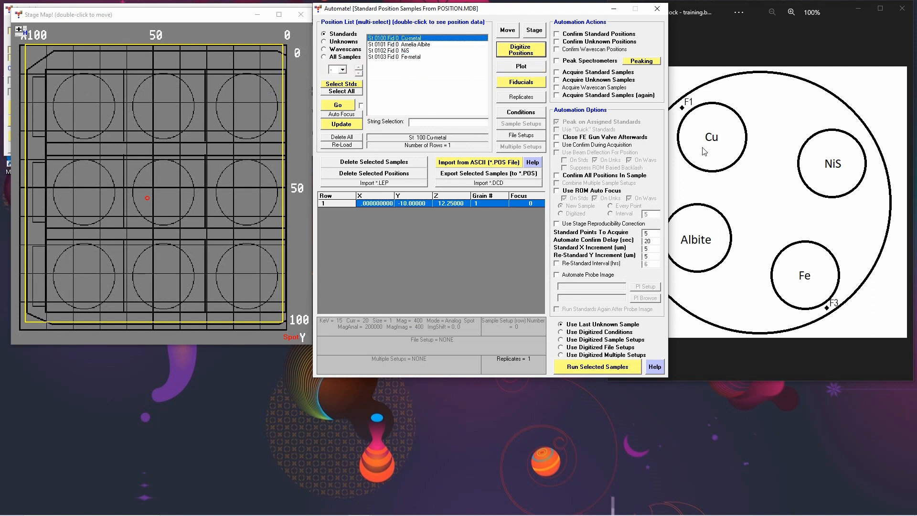
{"action": "left_click", "coordinate": [153, 174]}
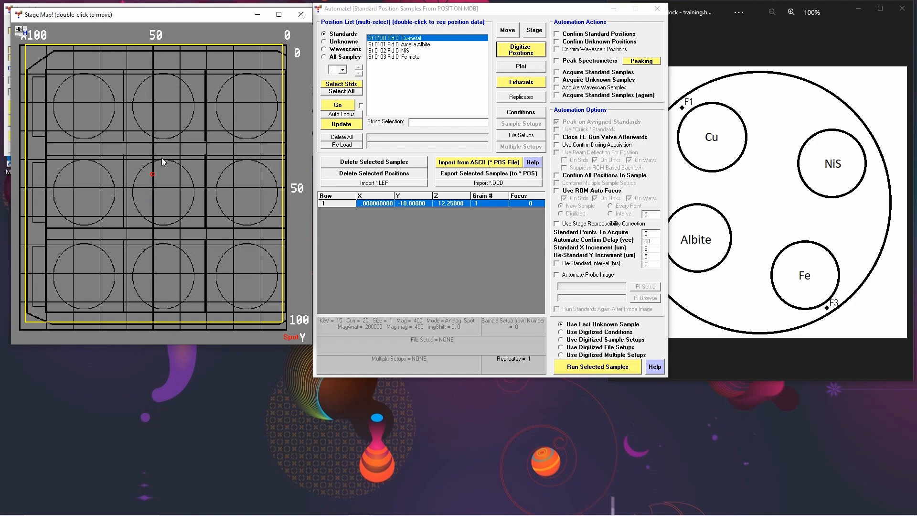
{"action": "right_click", "coordinate": [337, 206]}
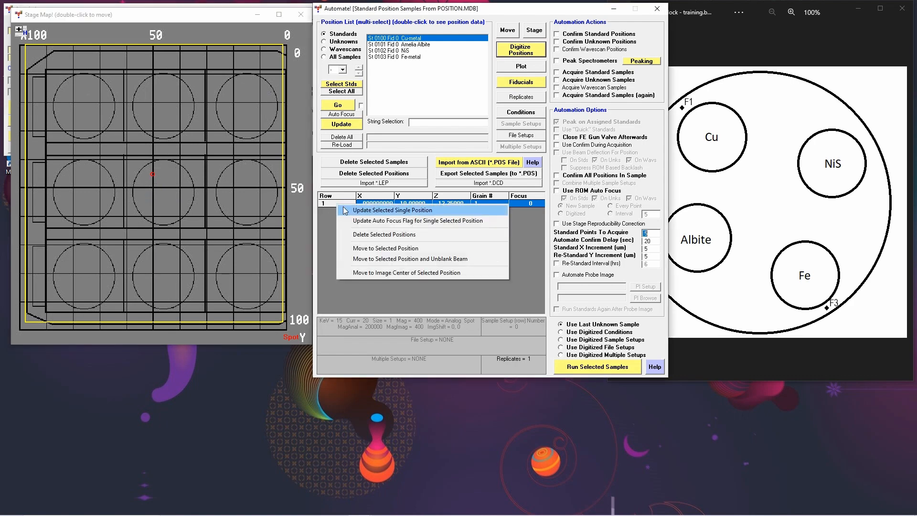
{"action": "left_click", "coordinate": [359, 212]}
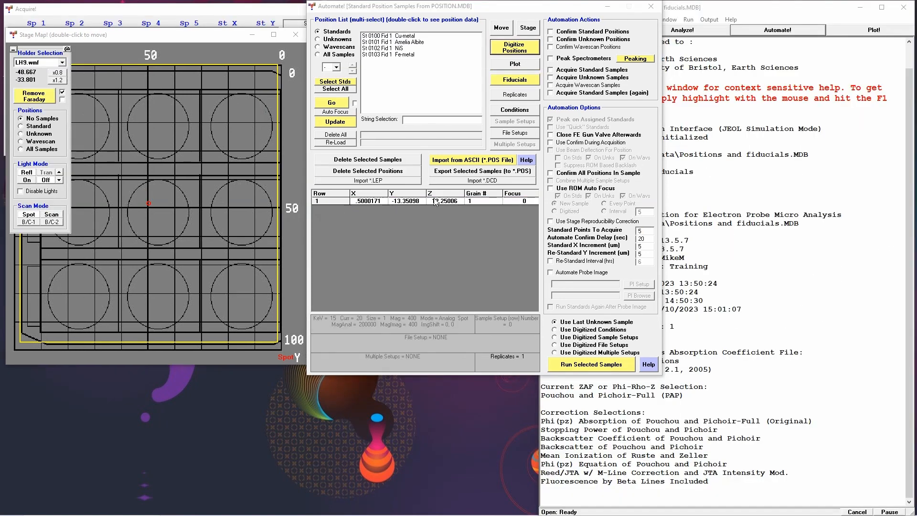
Export the position samples of all four standards to Training block pos 5.pos in Position Files, replacing the existing file.
{"action": "left_click", "coordinate": [414, 38]}
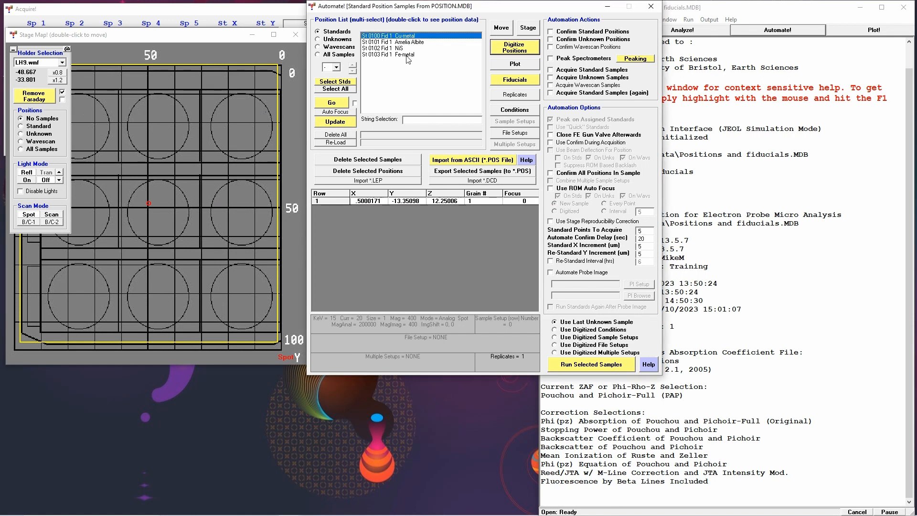
{"action": "left_click", "coordinate": [406, 55], "text": "shift"}
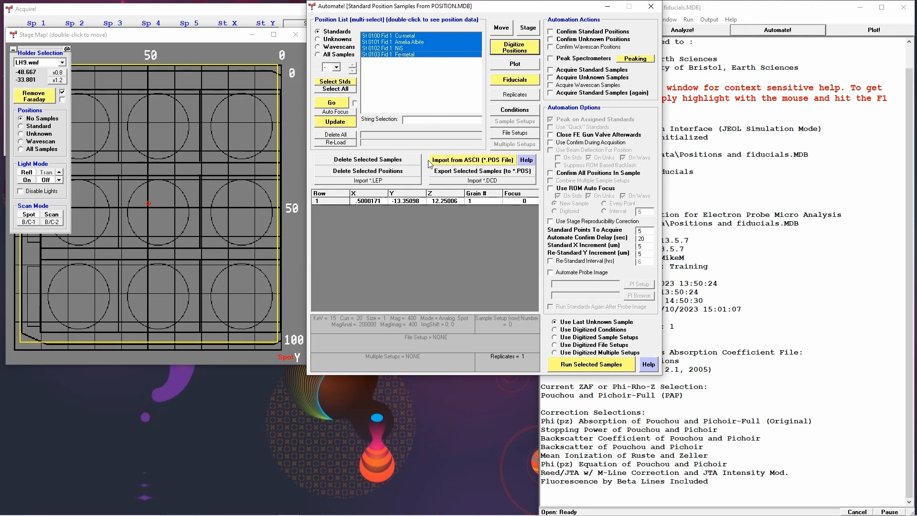
{"action": "left_click", "coordinate": [450, 176]}
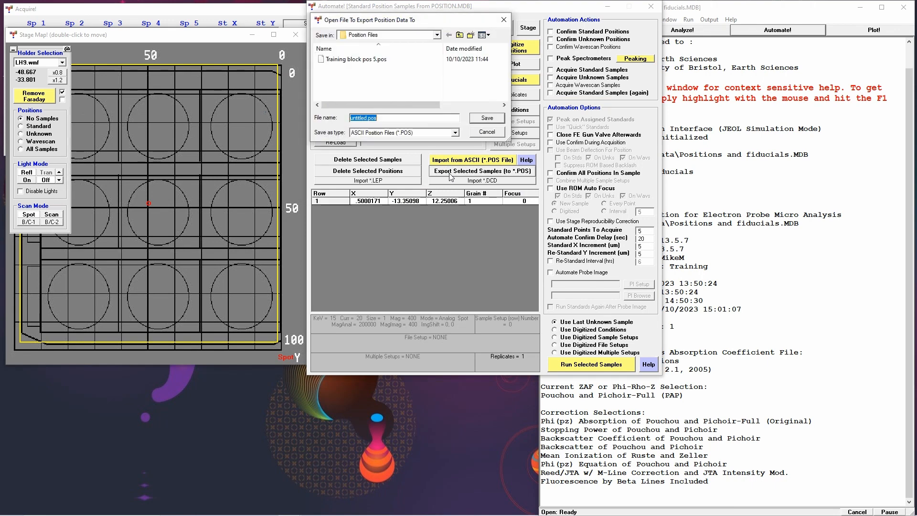
{"action": "left_click", "coordinate": [343, 60]}
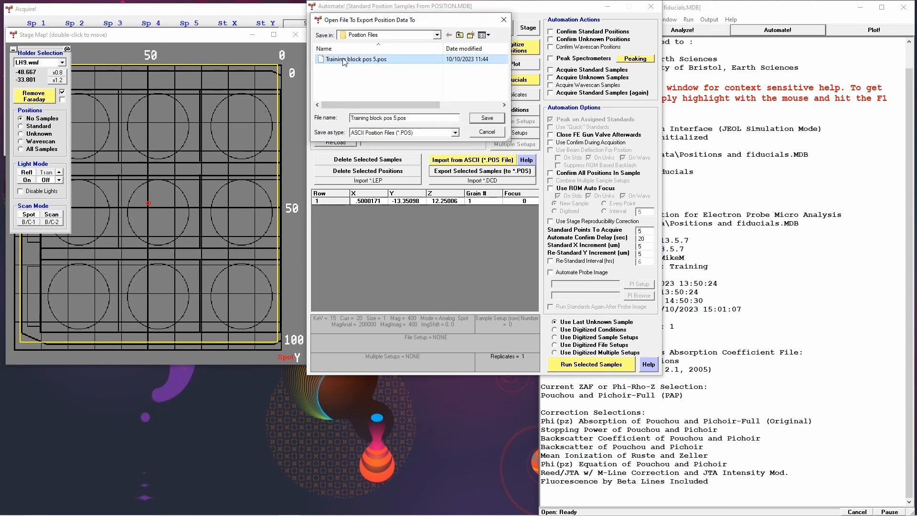
{"action": "left_click", "coordinate": [392, 118]}
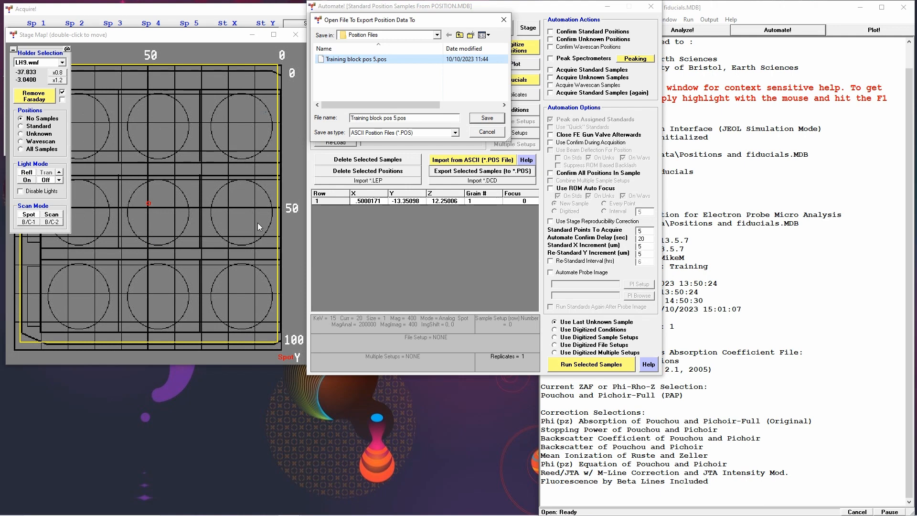
{"action": "left_click", "coordinate": [495, 122]}
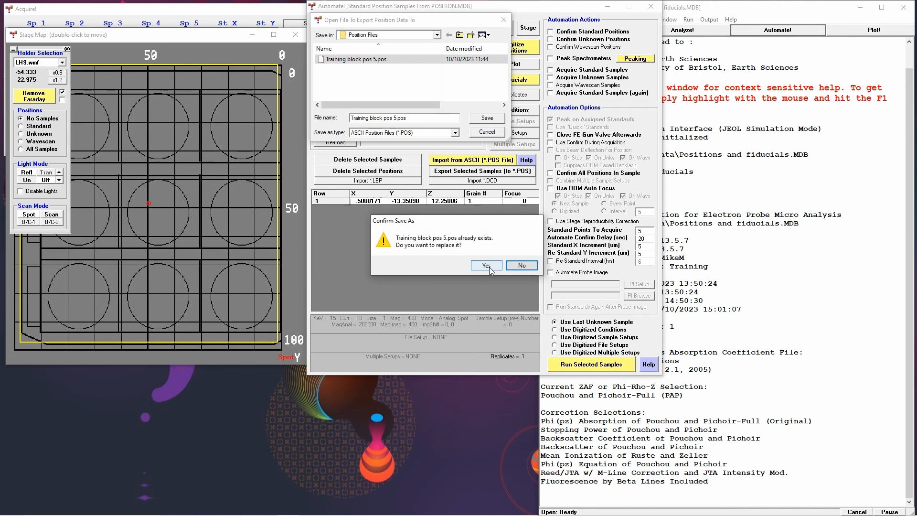
{"action": "left_click", "coordinate": [489, 269]}
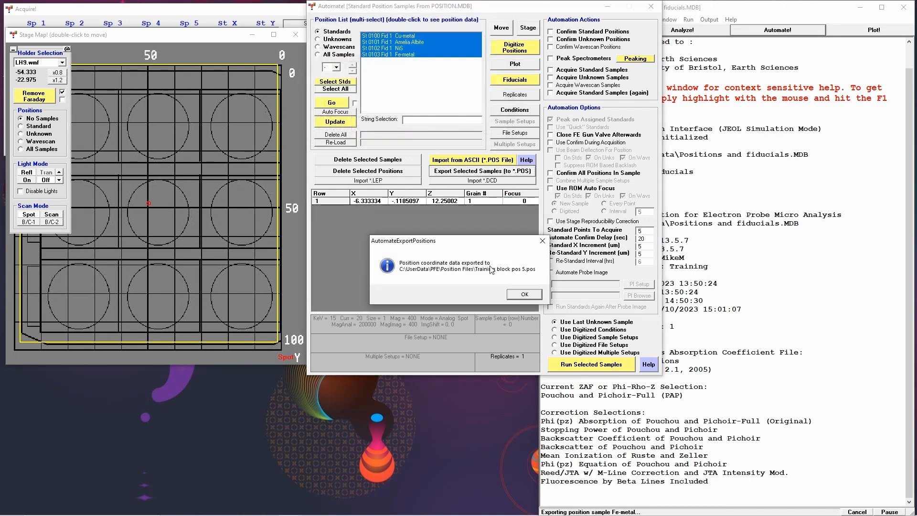
{"action": "left_click", "coordinate": [524, 294]}
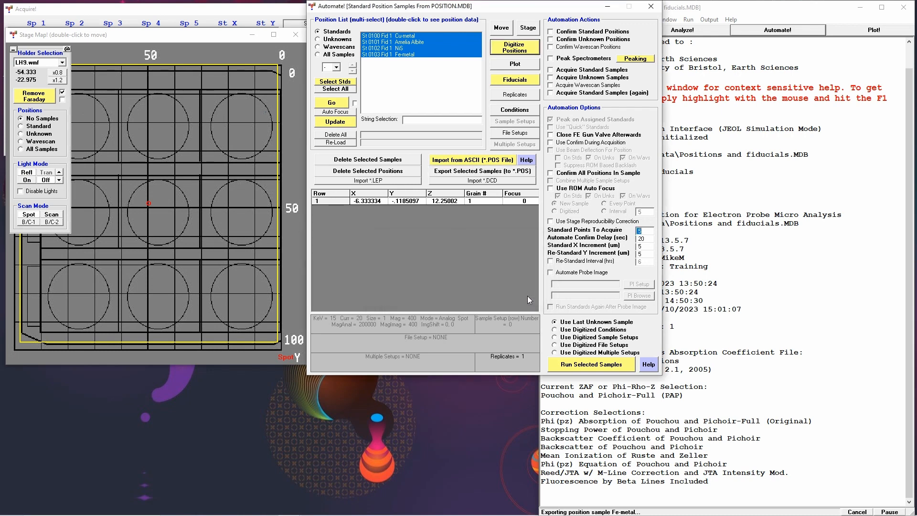